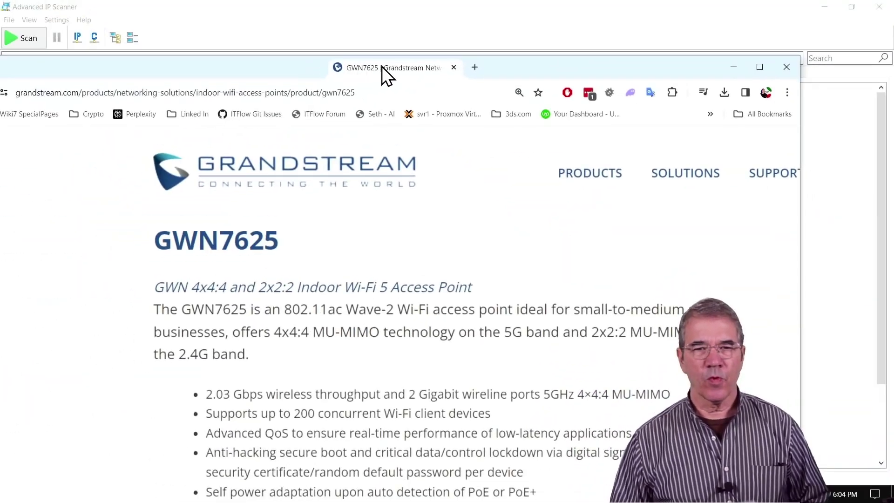
Step: Maximize the browser window showing the GWN7625 product page
double_click(485, 63)
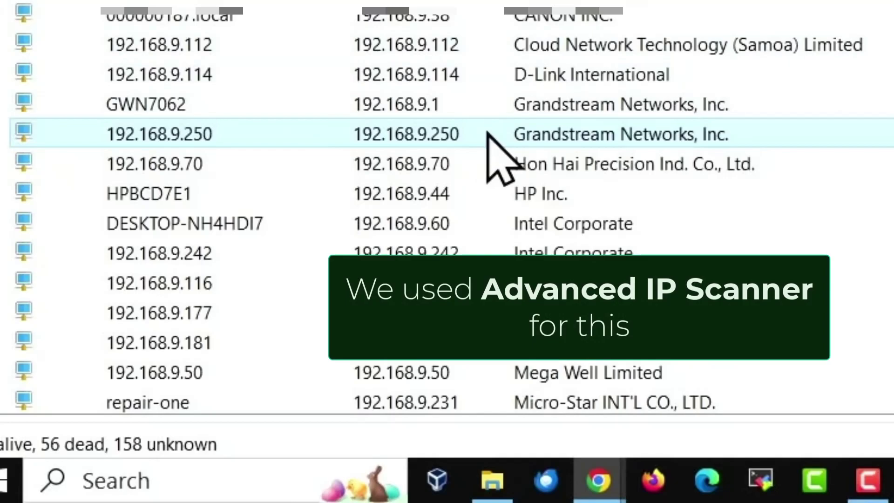
Step: Select the Grandstream Networks device at 192.168.9.250 in the scan results
click(208, 134)
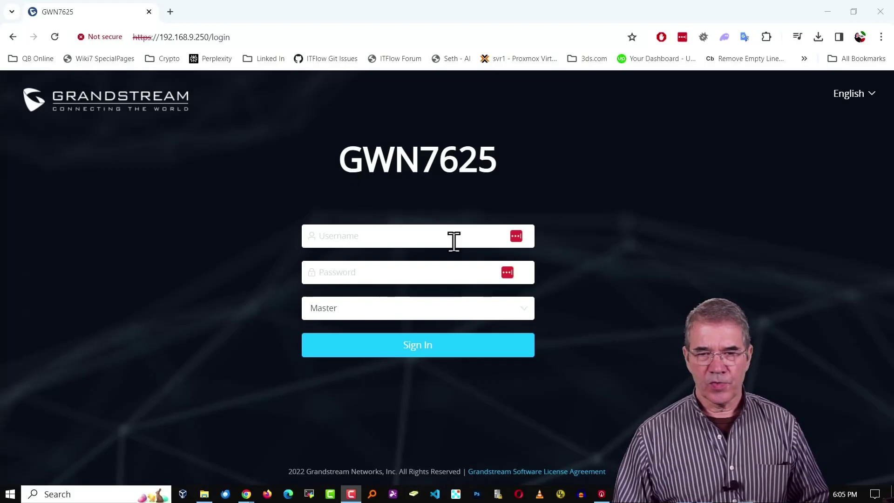
Step: Sign in to the GWN7625 web UI with the Master role
click(526, 315)
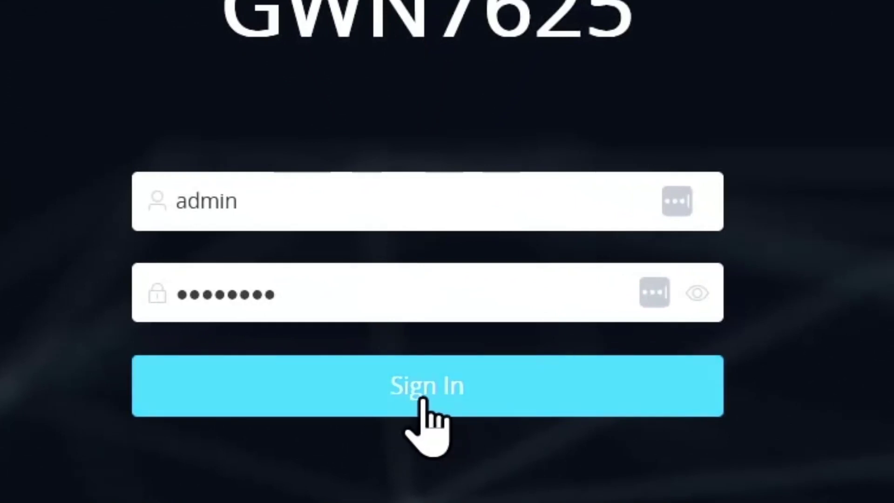
click(421, 399)
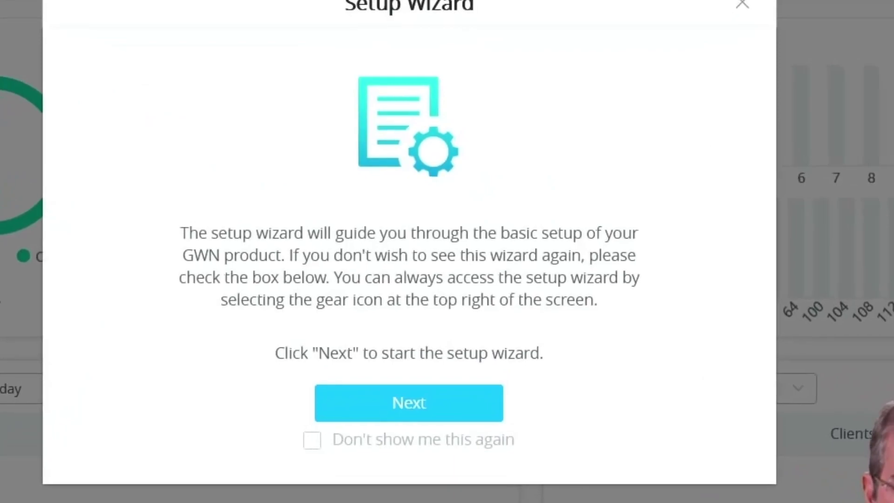
Step: Start the Setup Wizard and reach its APs step showing the GWN7625 at 192.168.9.250 as Master
click(426, 412)
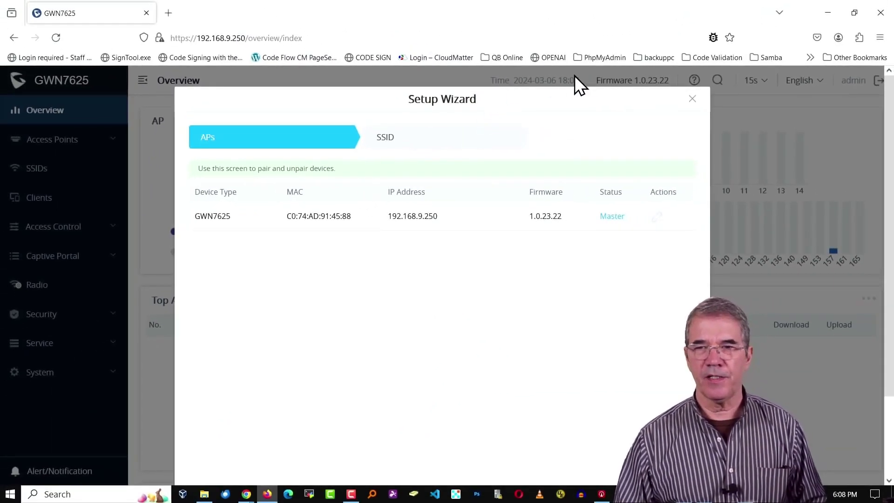
scroll(464, 226, down, 3)
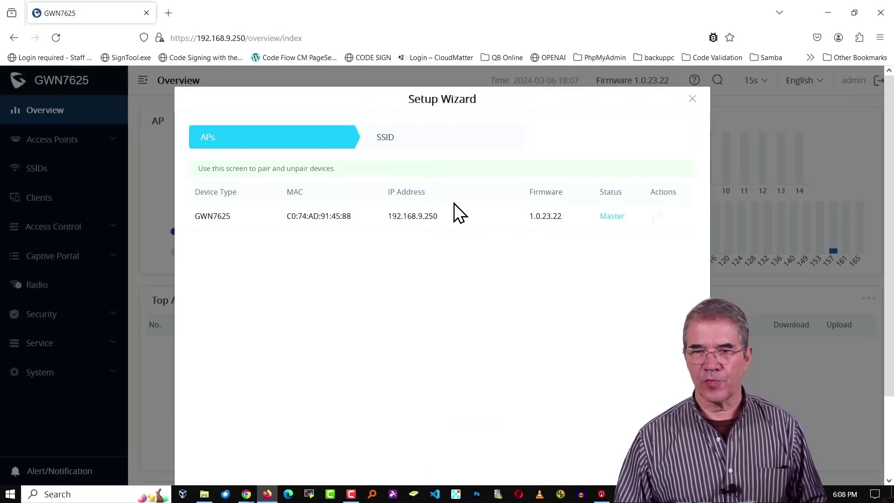
scroll(454, 203, down, 2)
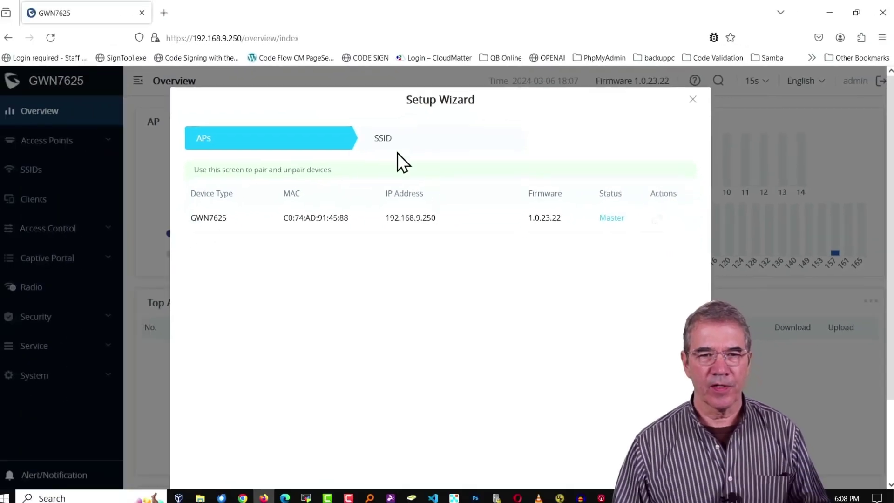
scroll(455, 347, down, 2)
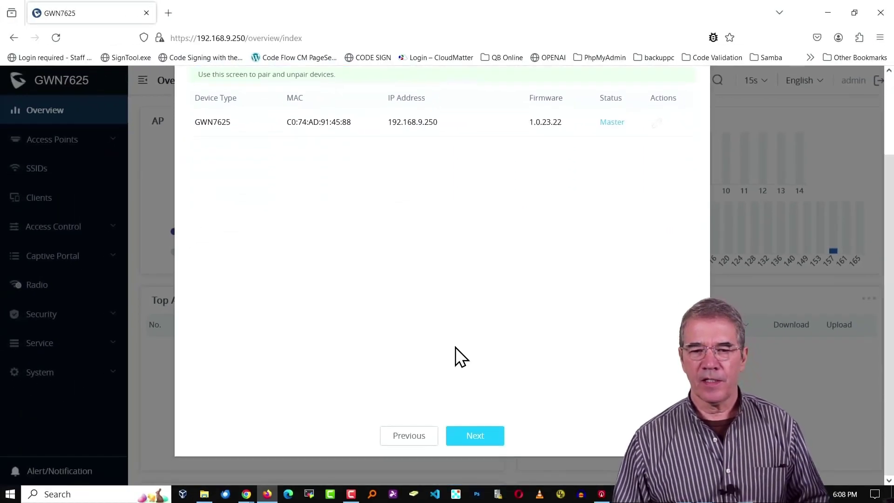
Step: Rename the default SSID to The-Dog-Farm and complete the Setup Wizard
click(475, 437)
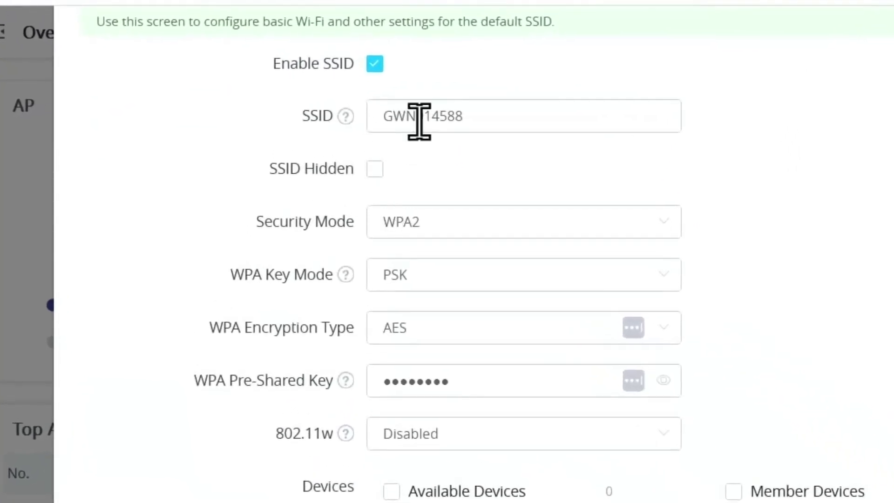
drag(479, 116, 354, 111)
key(ctrl+v)
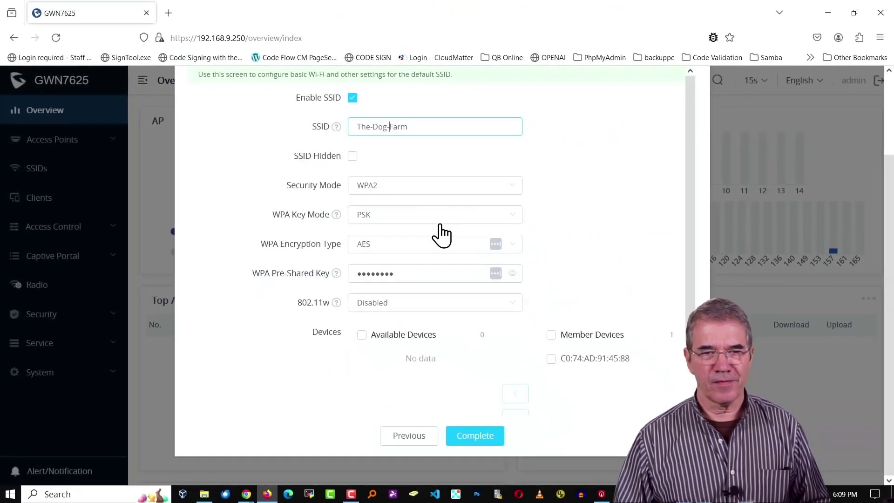
scroll(255, 183, down, 3)
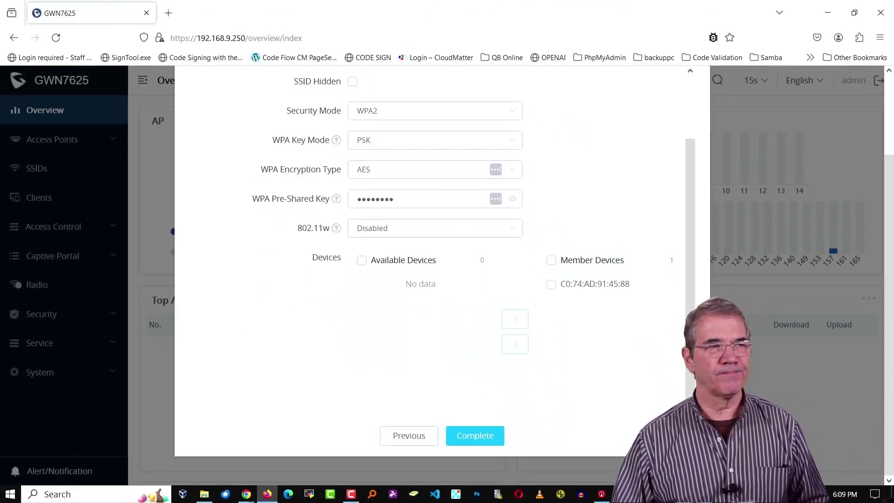
scroll(479, 350, up, 3)
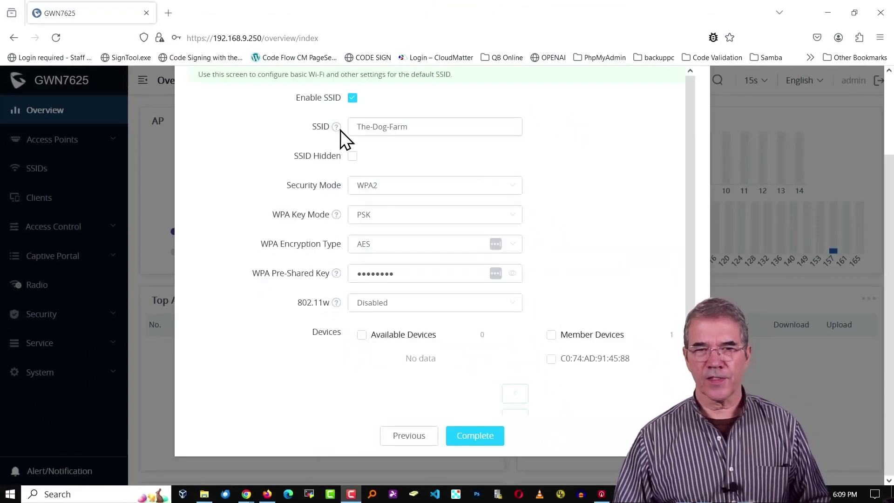
click(454, 441)
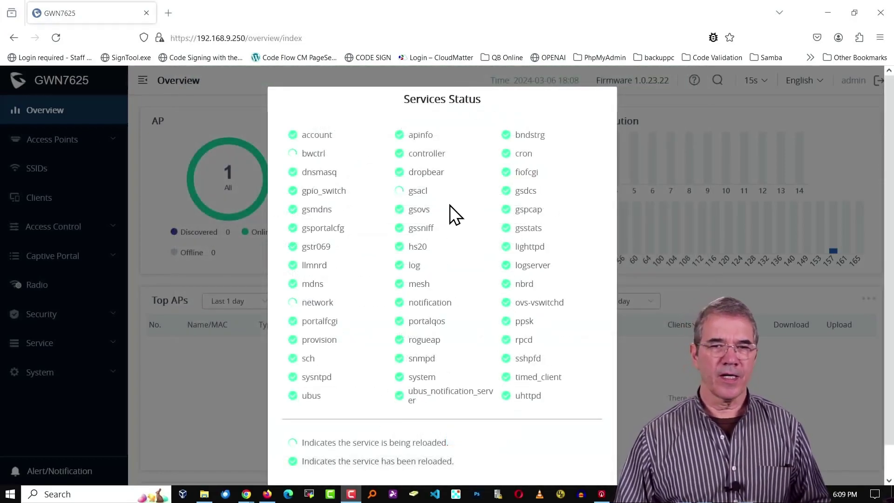
Step: Let the services finish reloading and open the SSIDs page
scroll(452, 217, down, 1)
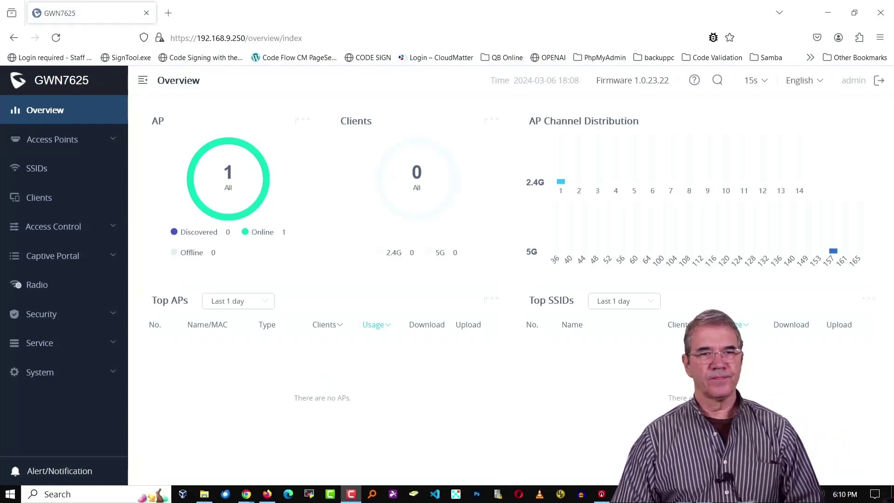
click(36, 168)
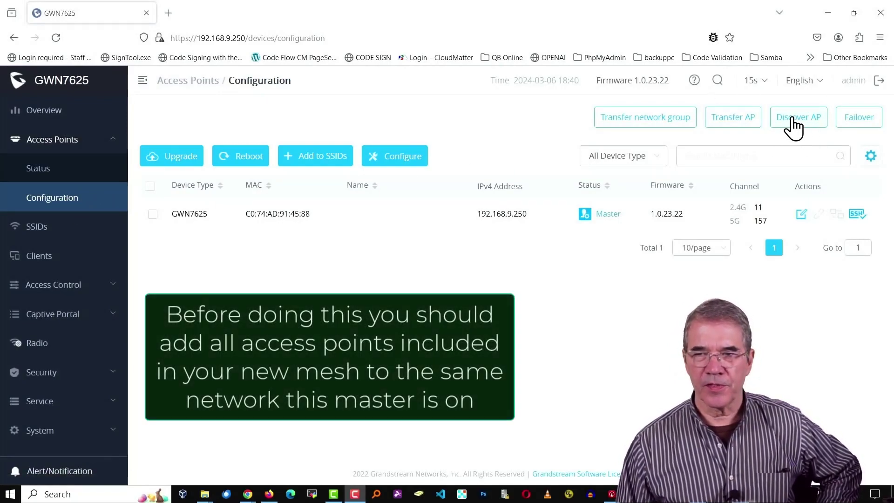
Step: Discover access points and take over the GWN7600LR at 192.168.9.246
click(793, 118)
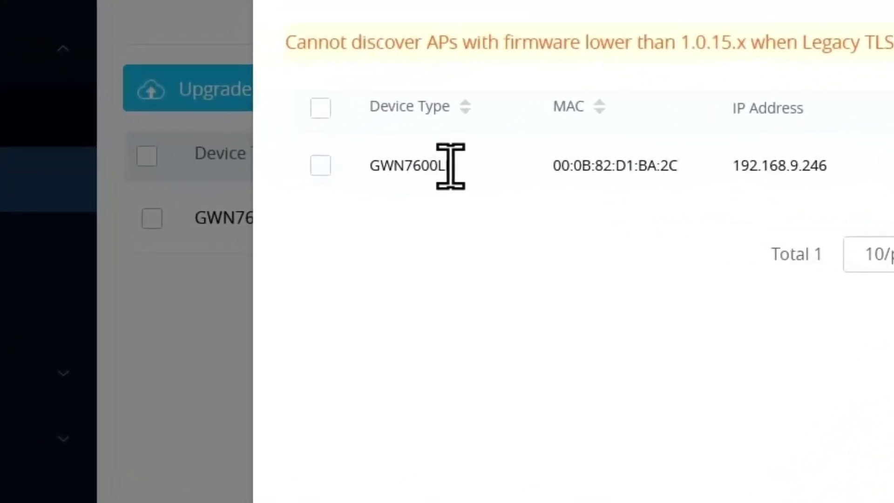
drag(286, 191, 249, 190)
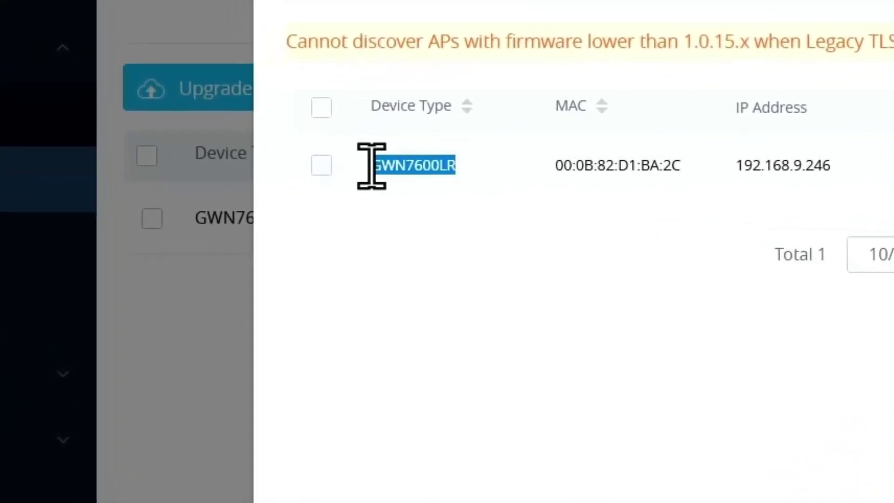
click(521, 44)
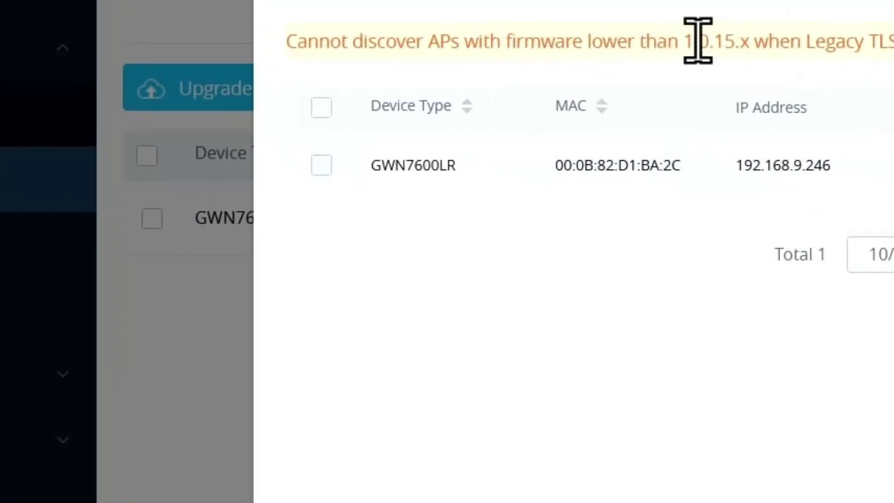
drag(687, 38, 754, 38)
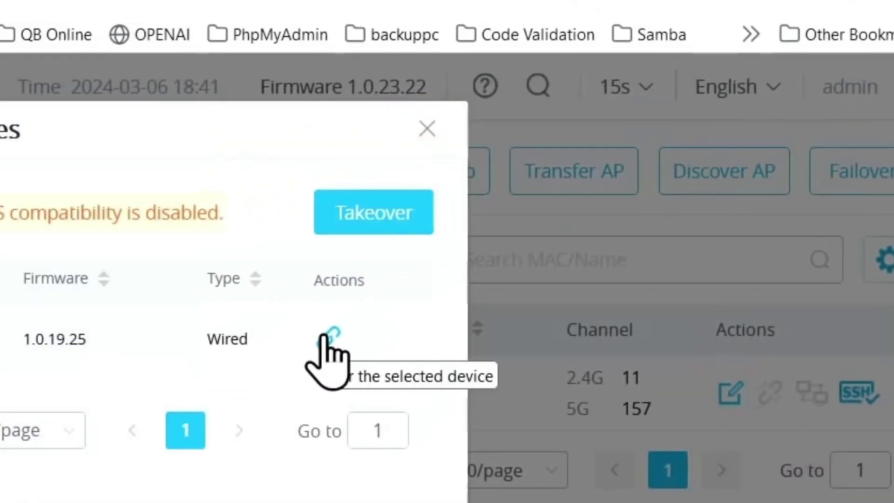
click(330, 337)
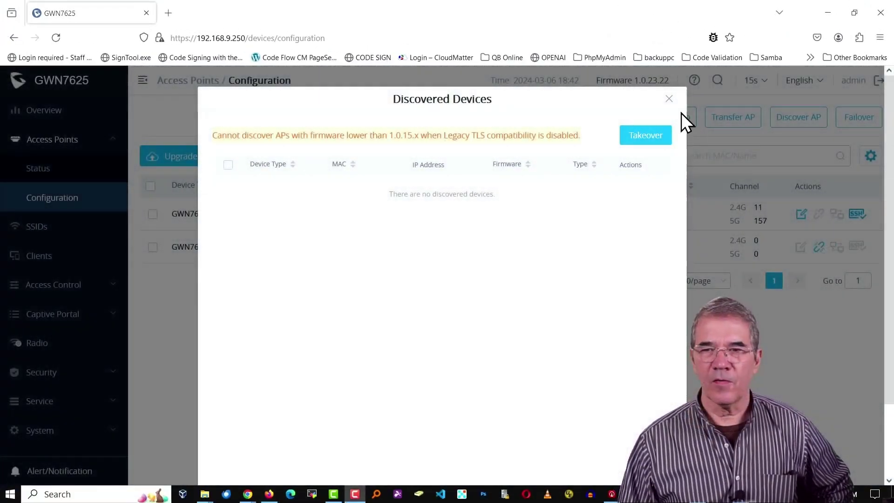
Step: Add both the GWN7625 and GWN7600LR to The-Dog-Farm SSID and apply the changes
click(669, 99)
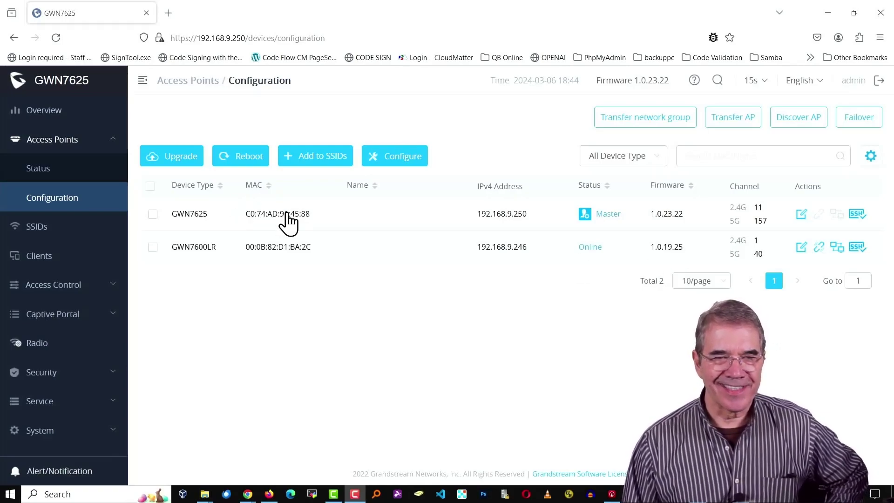
click(150, 189)
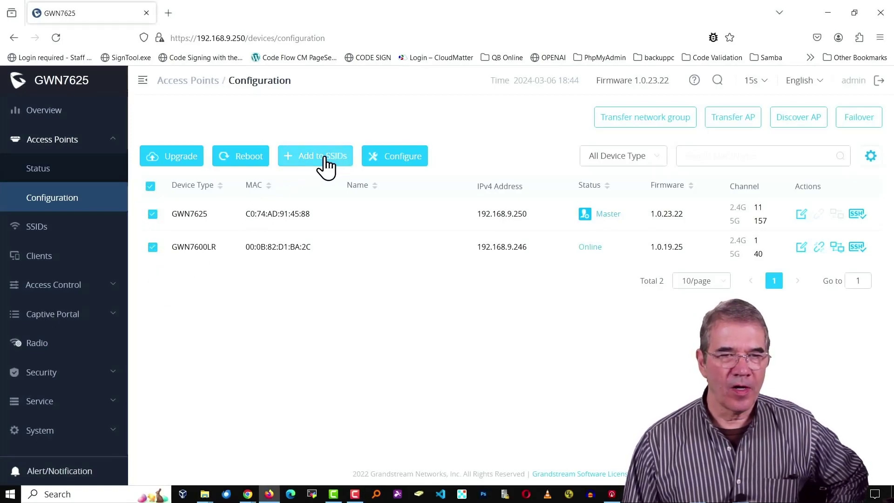
click(325, 159)
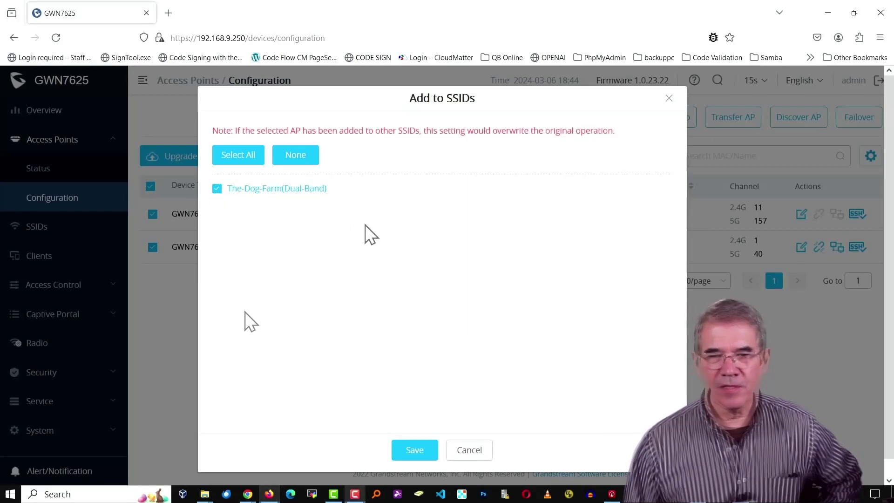
click(415, 449)
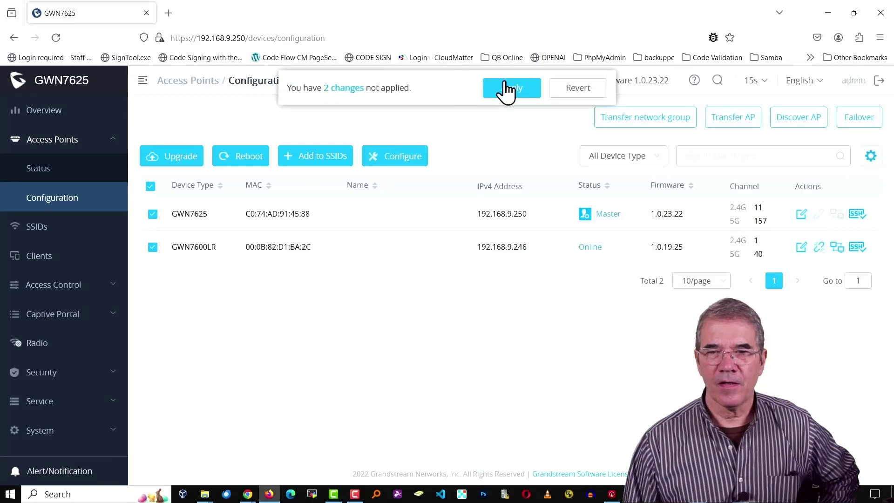
click(506, 88)
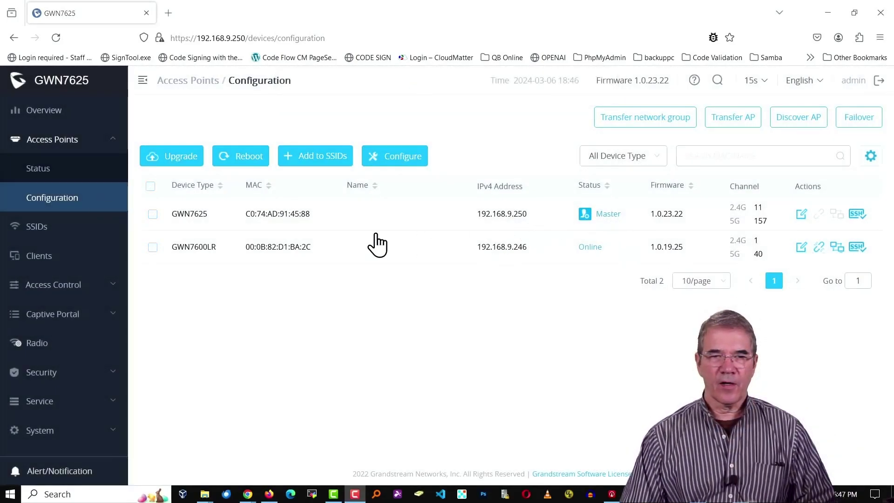
Step: Rename the GWN7625 master to 'Primary CAP Upstairs' and save
click(801, 214)
click(479, 144)
text(Primary)
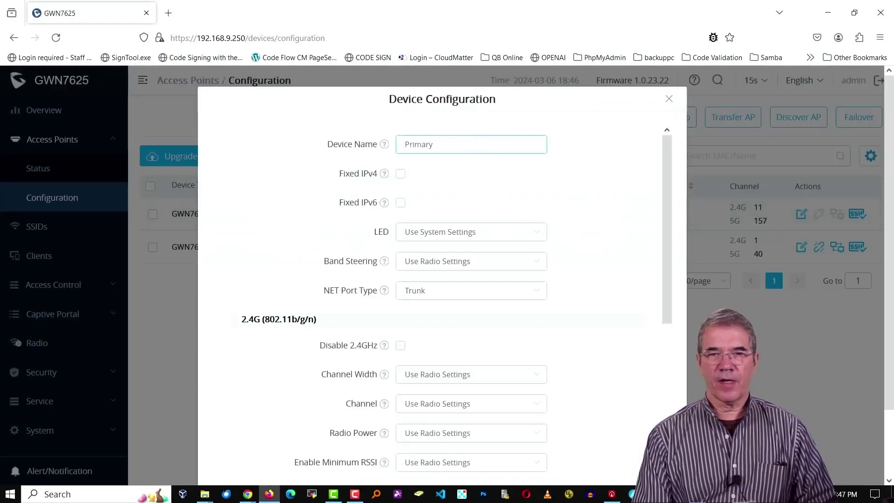
text( WAP)
scroll(624, 289, down, 5)
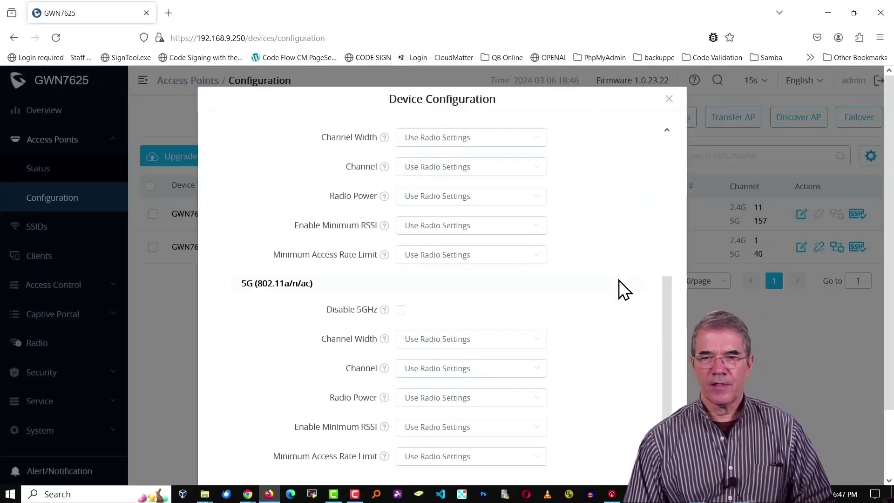
scroll(605, 225, up, 5)
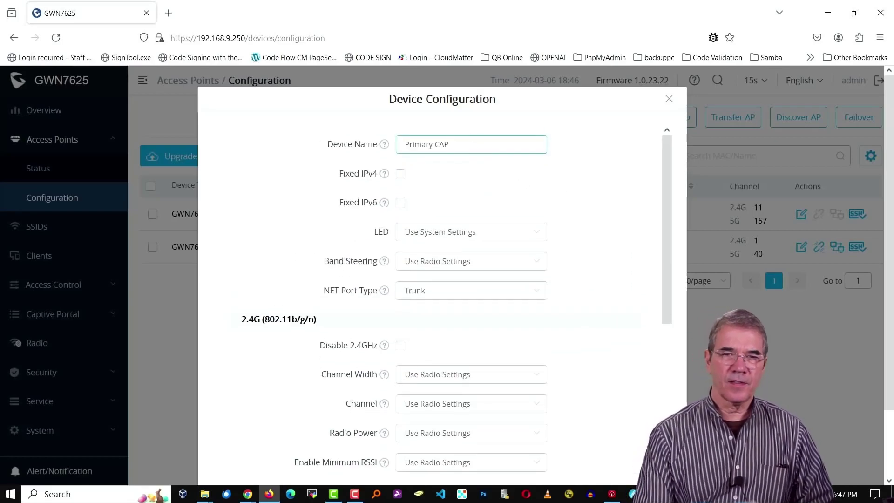
text(Upstairs)
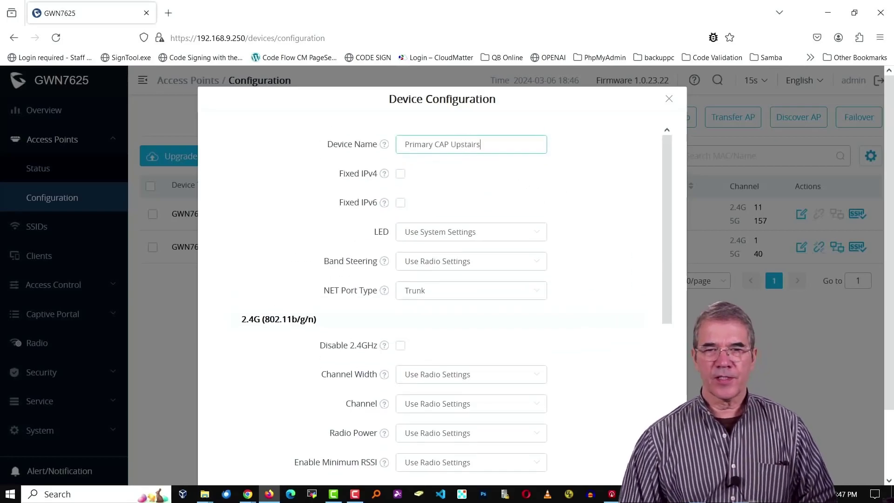
scroll(620, 377, down, 10)
click(428, 434)
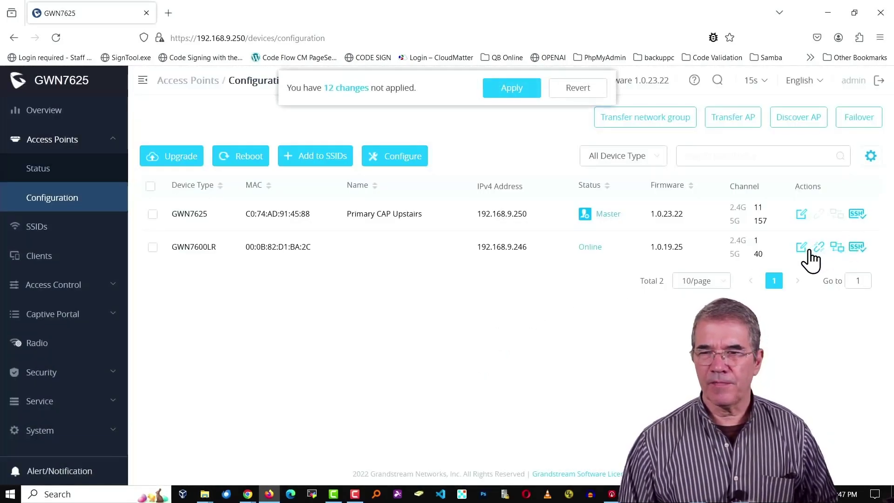
Step: Name the GWN7600LR mesh AP 'Outside Pole - Facing Shop' and save
click(801, 248)
text(Outside Po)
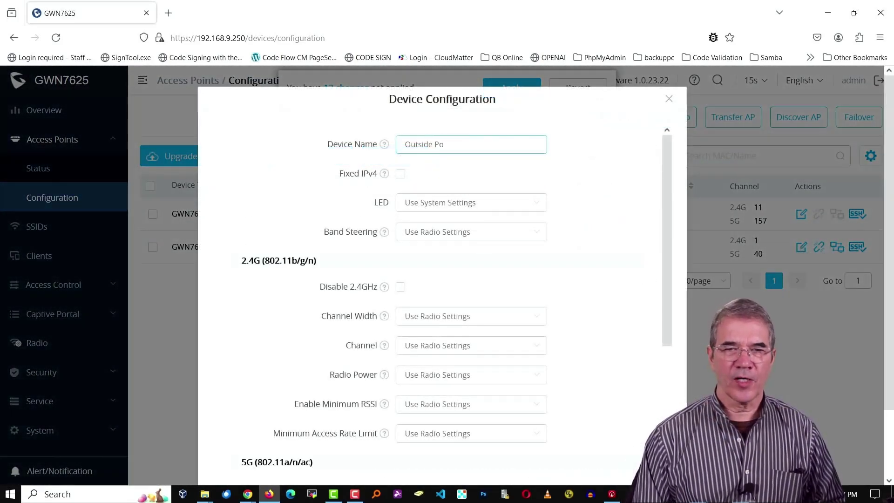
text(le)
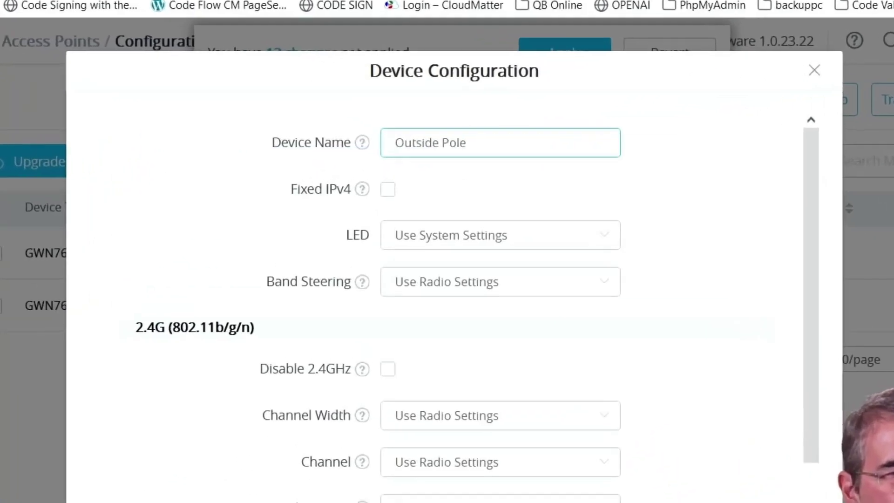
text( - Facing Shop)
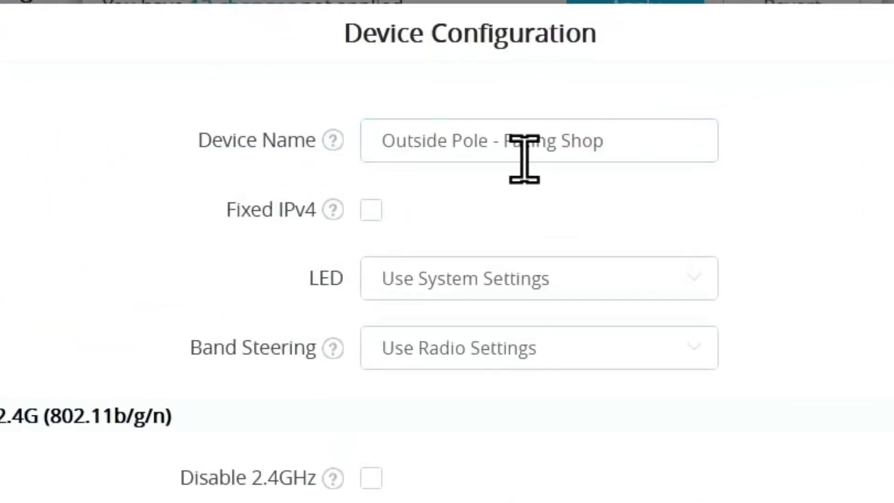
drag(504, 140, 778, 120)
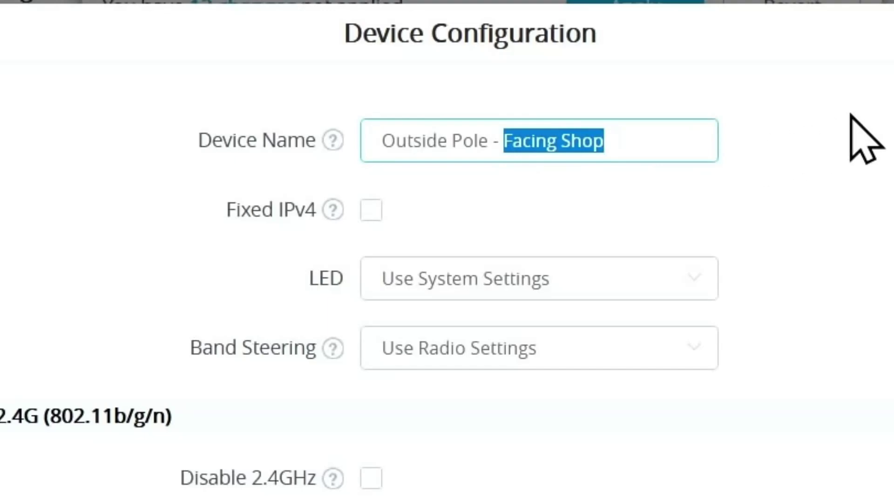
scroll(579, 390, down, 5)
scroll(848, 448, down, 3)
click(414, 436)
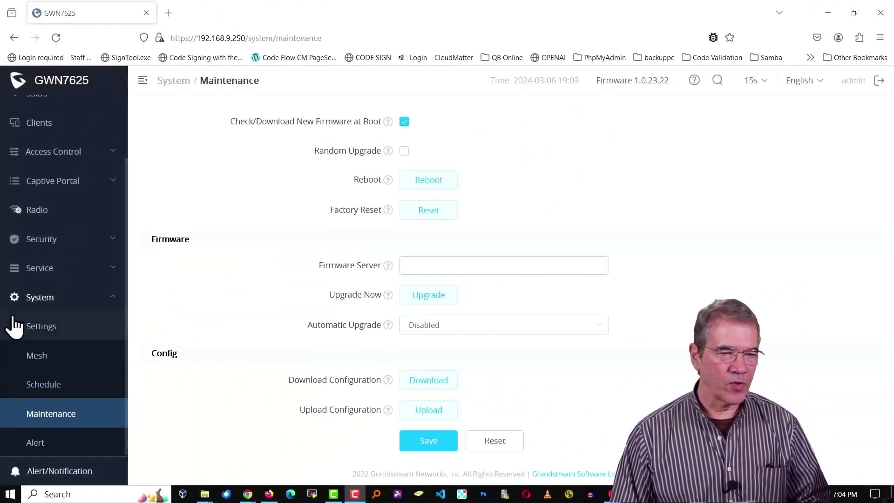
Step: Enter firmware.grandstream.com/gwnap/1_0_25_10 as the Firmware Server
click(424, 263)
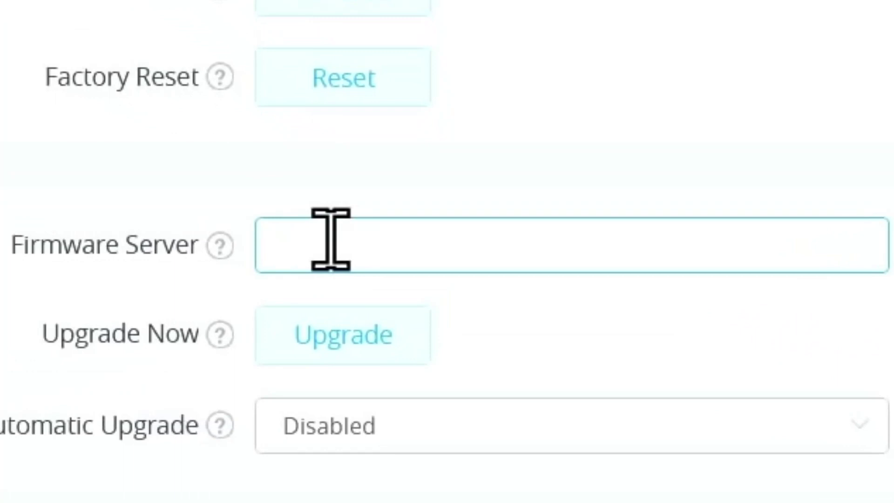
text(firmware.grandstream.com/gwnap/1_0_25_10)
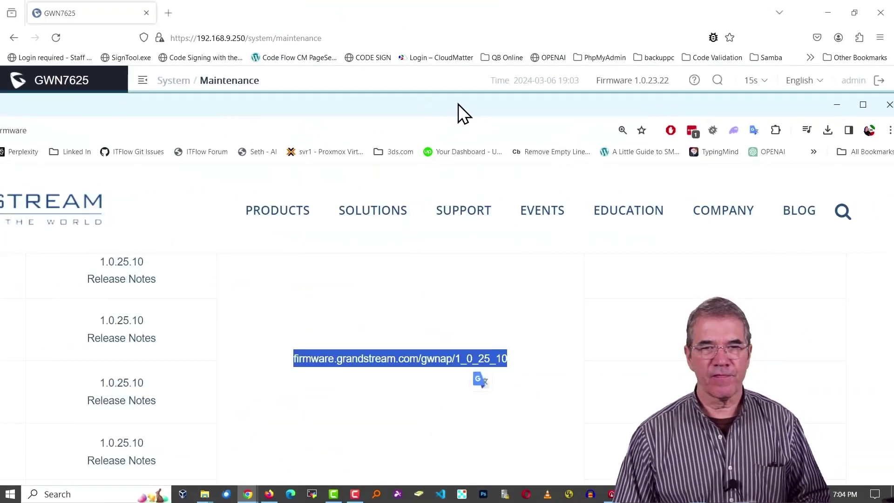
Step: Maximize the Grandstream firmware page and select the firmware.grandstream.com/gwnap/1_0_25_10 path
double_click(458, 105)
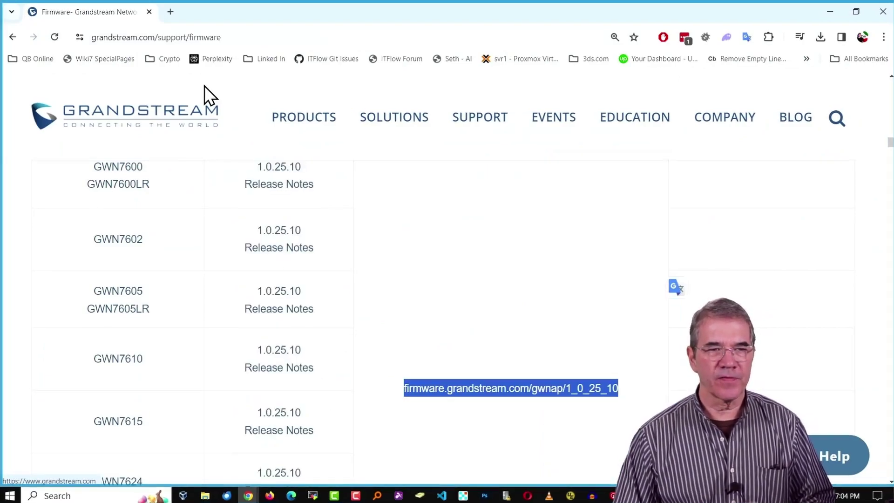
click(533, 116)
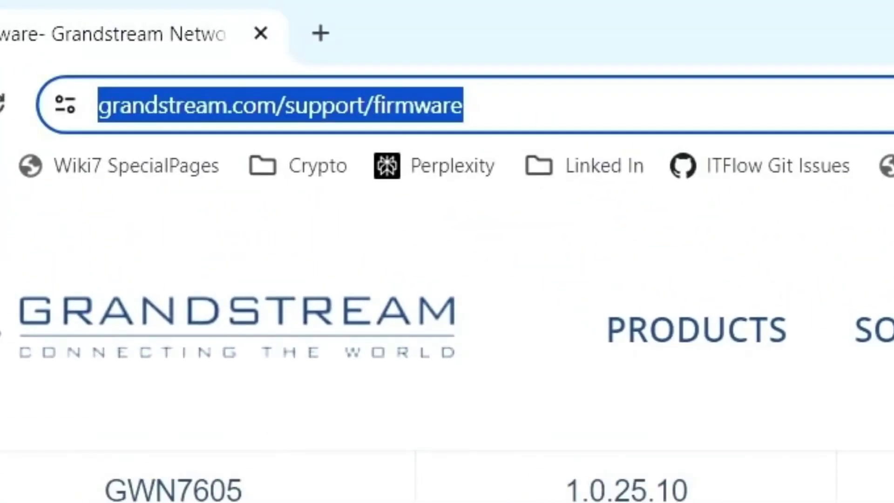
drag(530, 380, 831, 379)
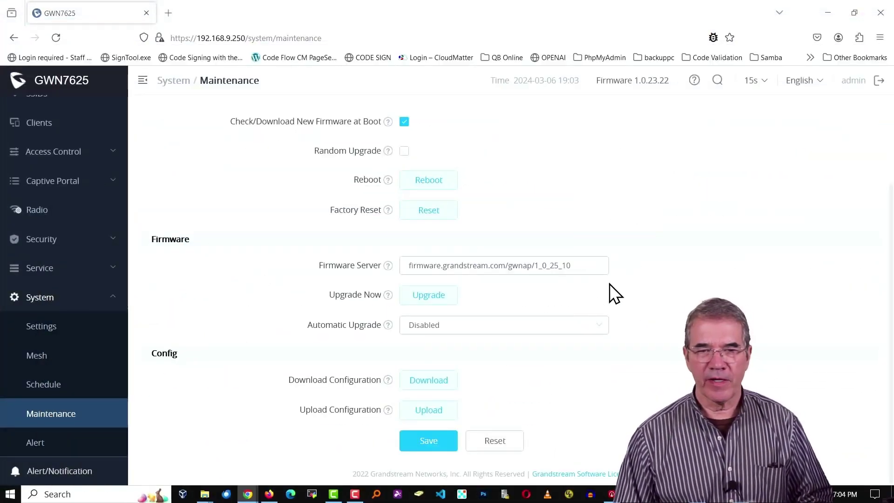
Step: Start the GWN7625 firmware upgrade from the 1_0_25_10 server and confirm 'Upgrade now?'
scroll(284, 228, up, 3)
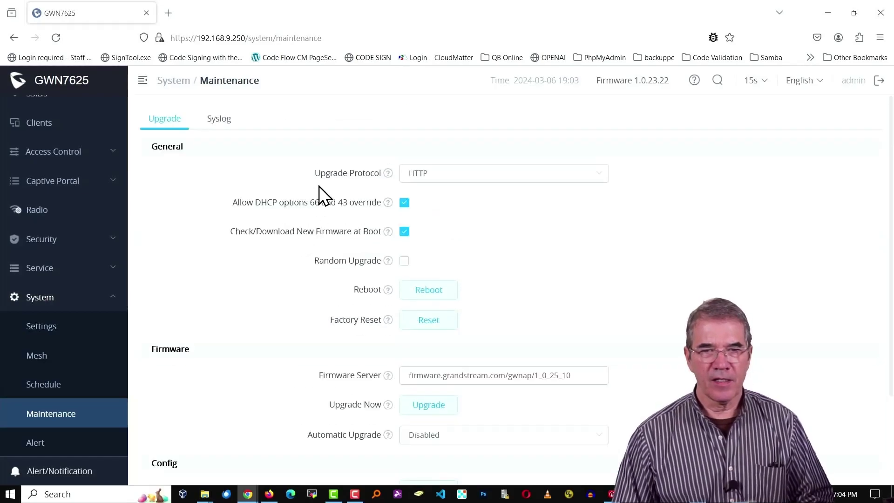
scroll(276, 321, down, 3)
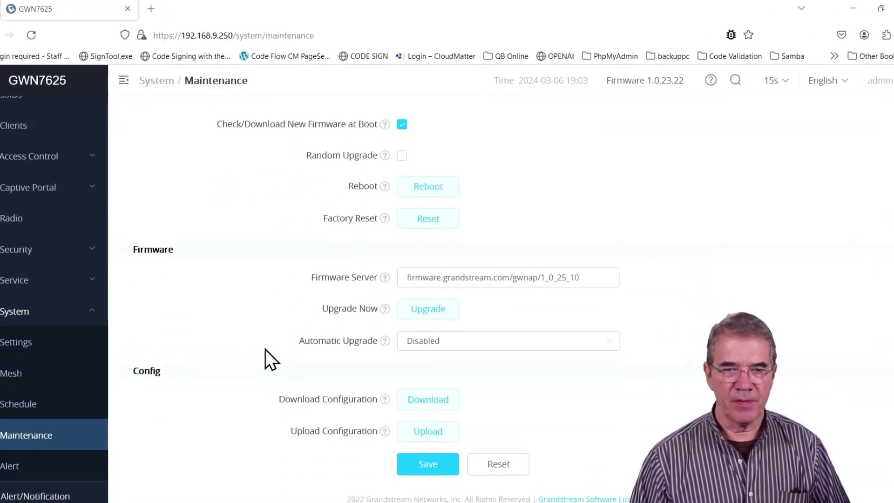
click(428, 311)
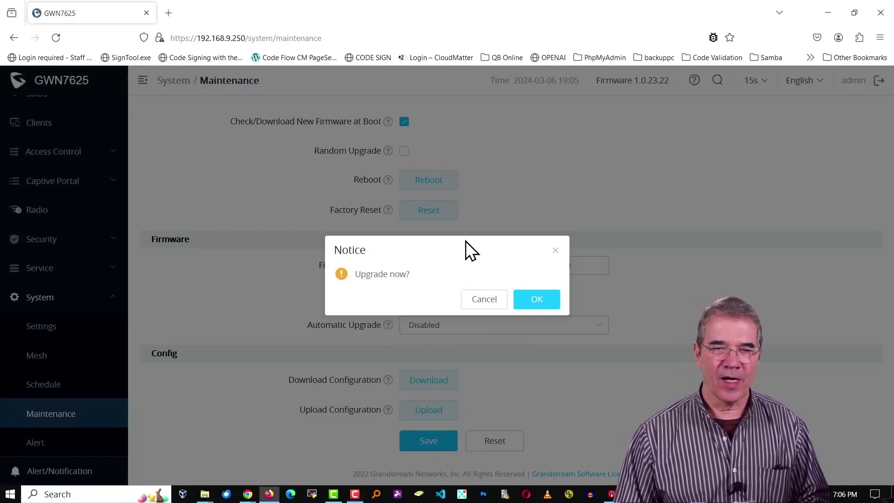
drag(476, 196, 406, 372)
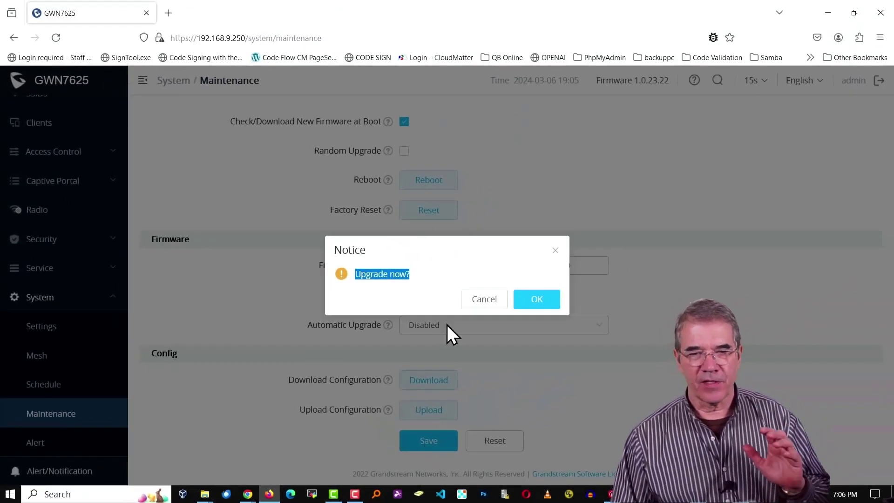
click(537, 301)
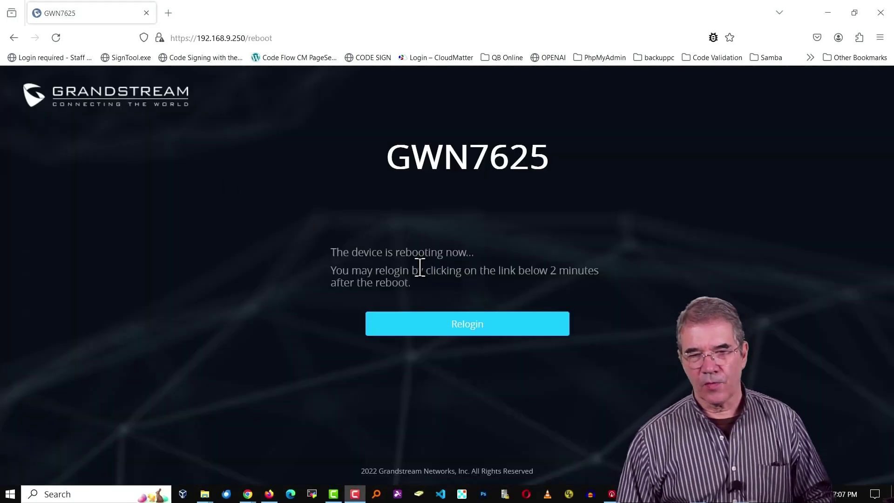
Step: Sign back in to the GWN7625 once its reboot finishes
drag(342, 251, 501, 255)
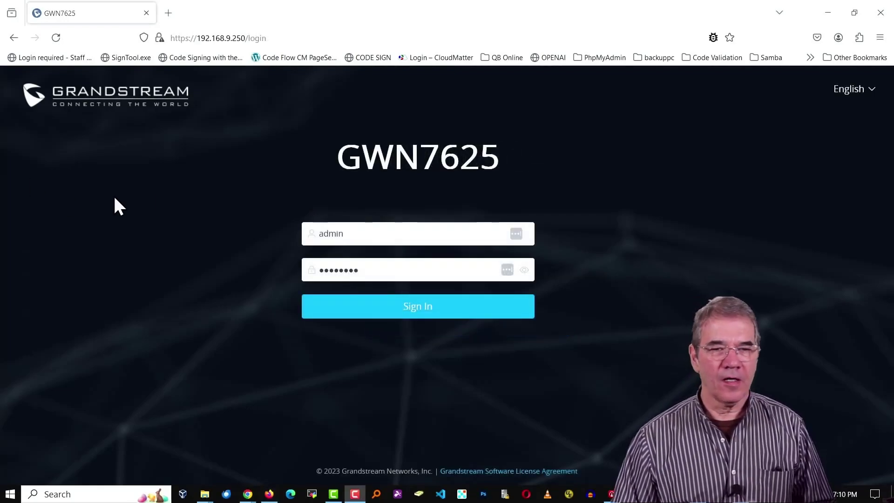
click(416, 316)
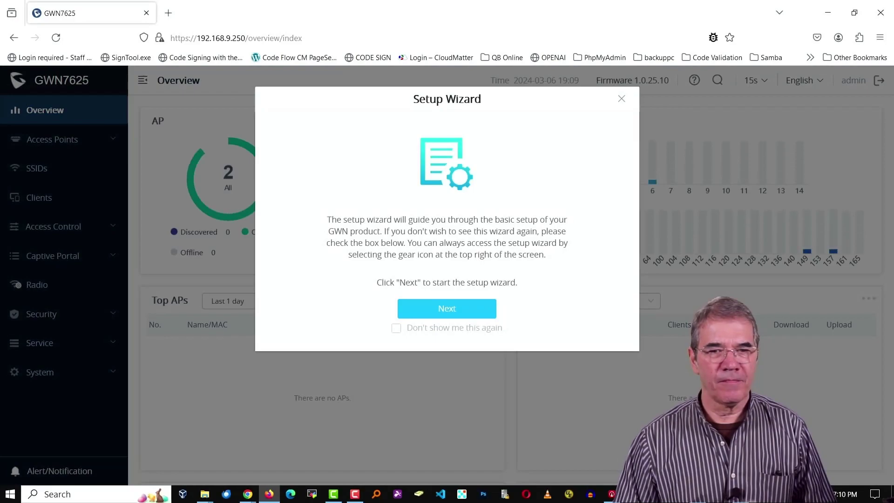
Step: Tick 'Don't show me this again' and close the Setup Wizard
click(396, 329)
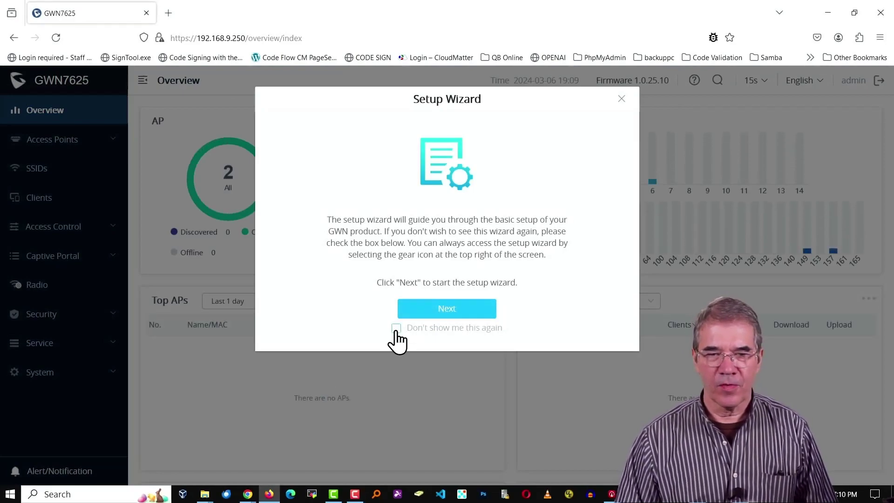
click(622, 99)
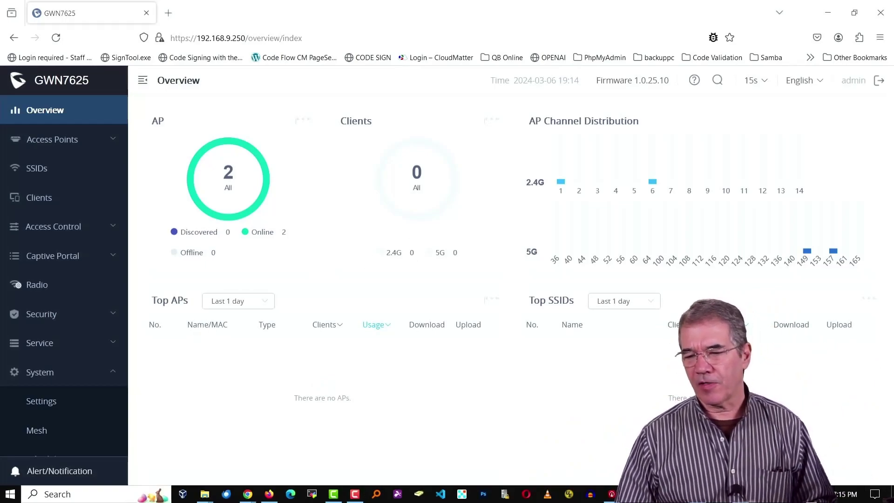
Step: Join a wireless network from the Windows taskbar Wi-Fi list
click(813, 494)
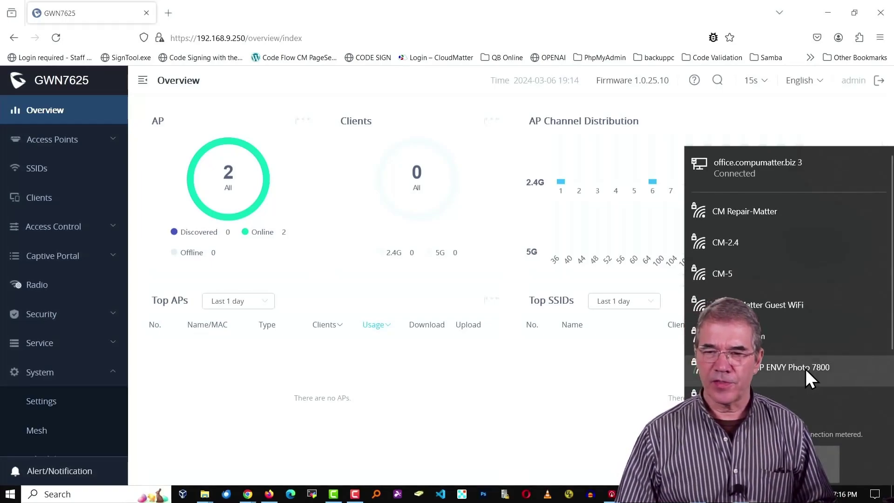
click(782, 343)
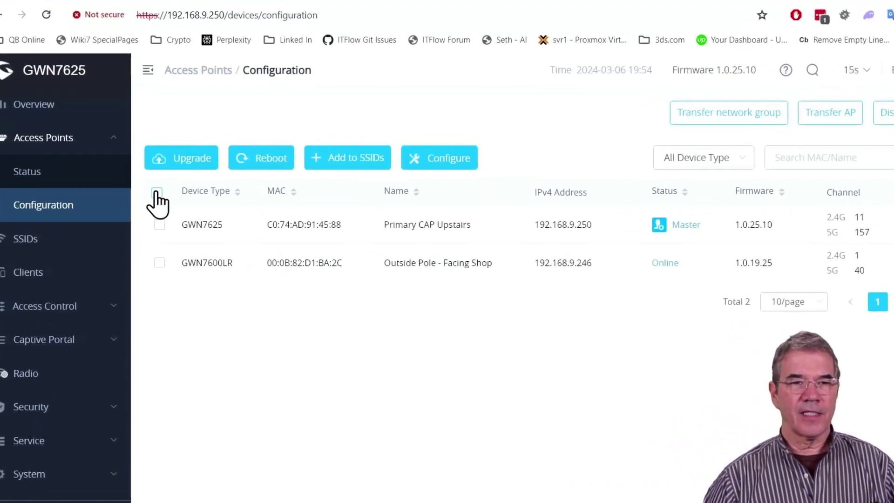
Step: Select all access points and confirm the upgrade, which excludes the master AP
click(157, 193)
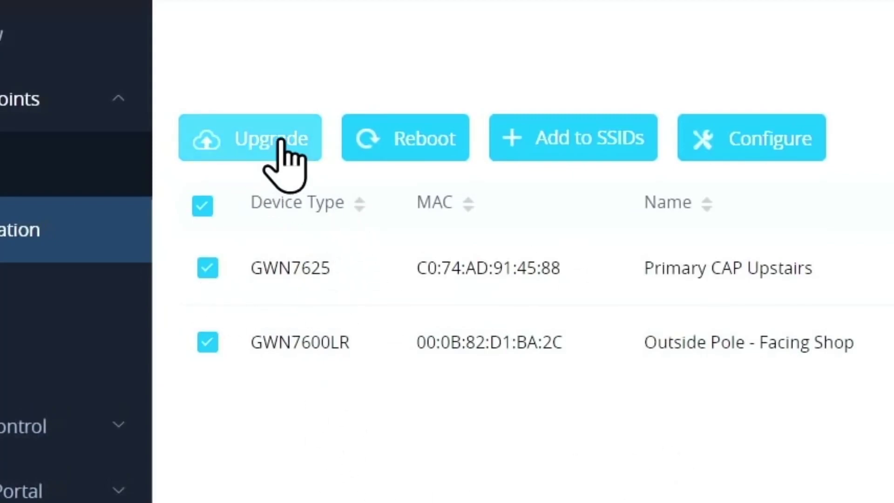
click(236, 145)
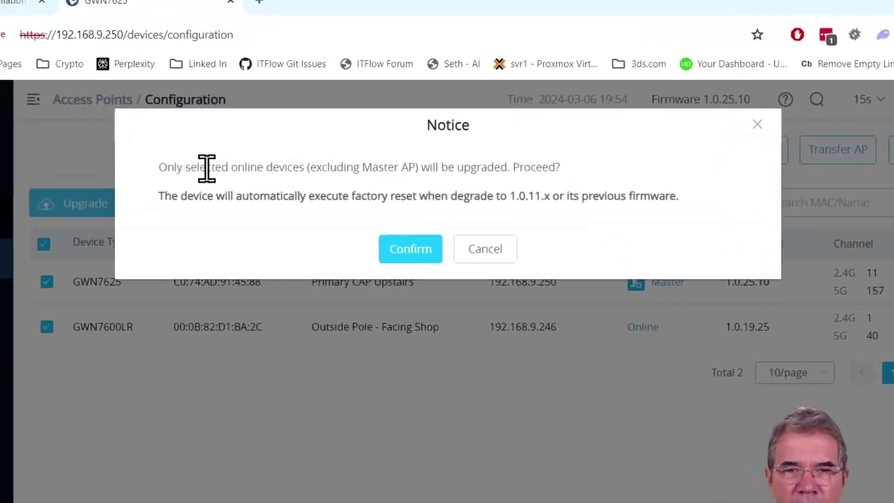
drag(277, 134, 553, 145)
click(275, 230)
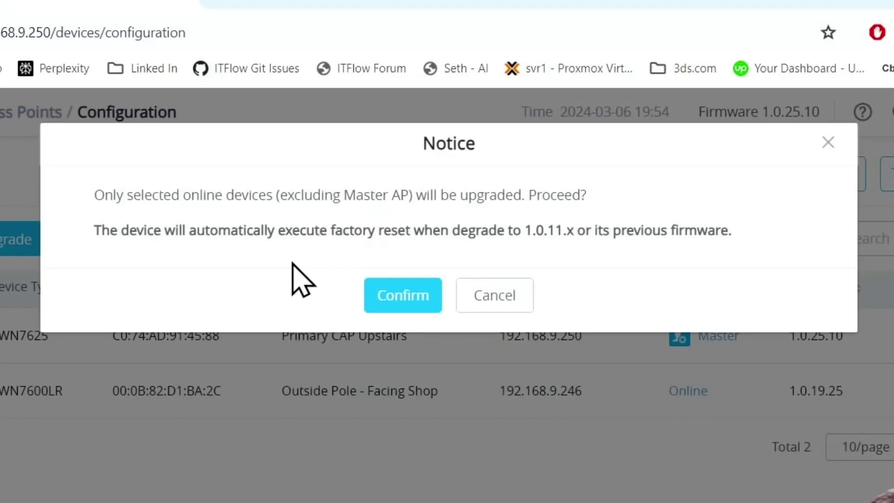
drag(171, 234, 784, 256)
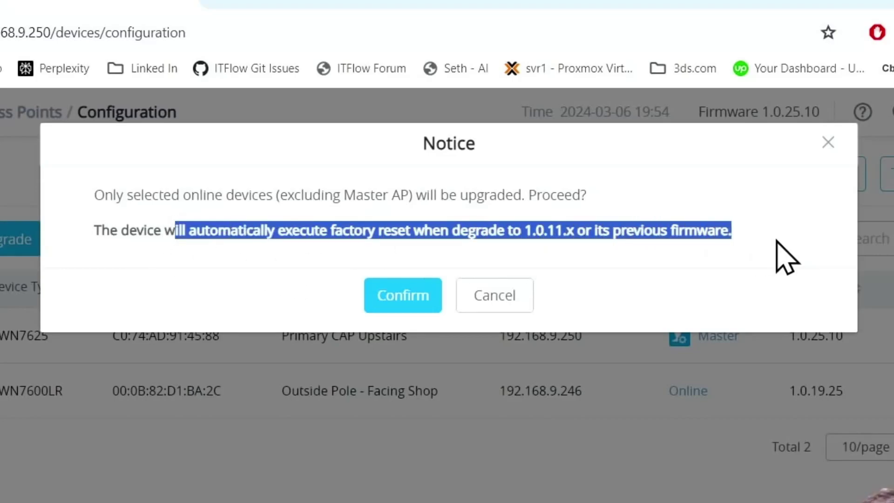
click(395, 305)
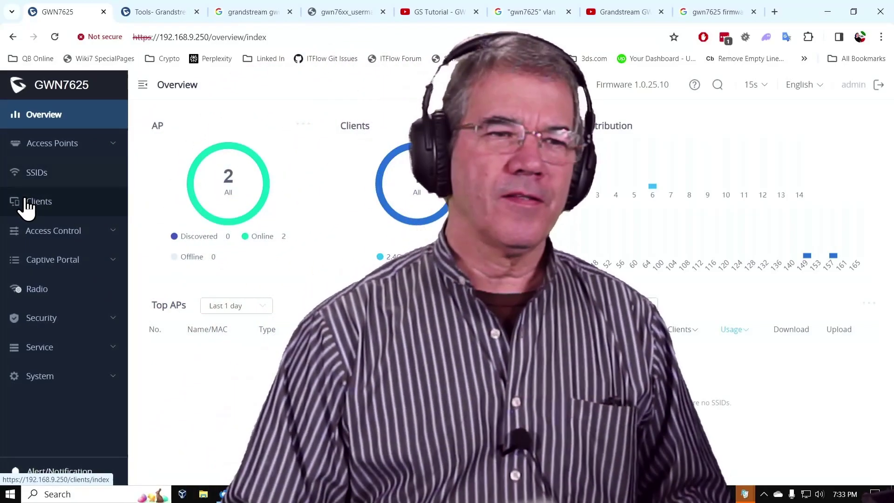
Step: Open the Clients page listing 1 online client out of 1
click(26, 204)
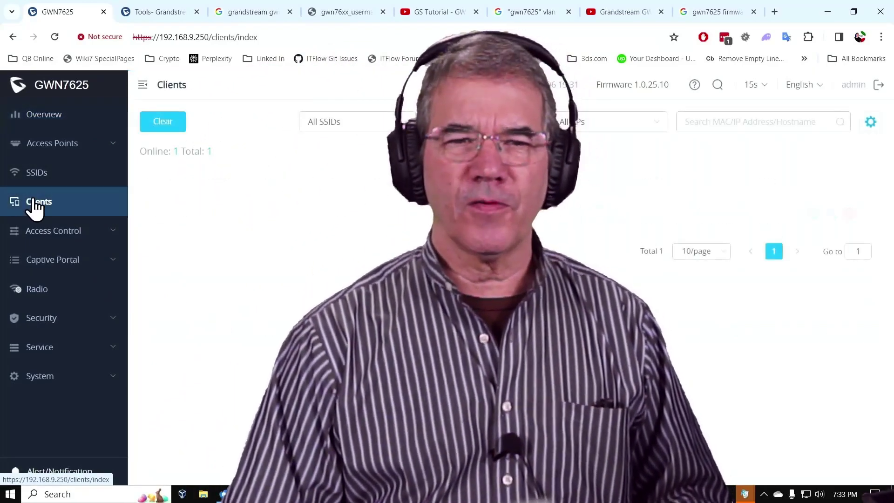